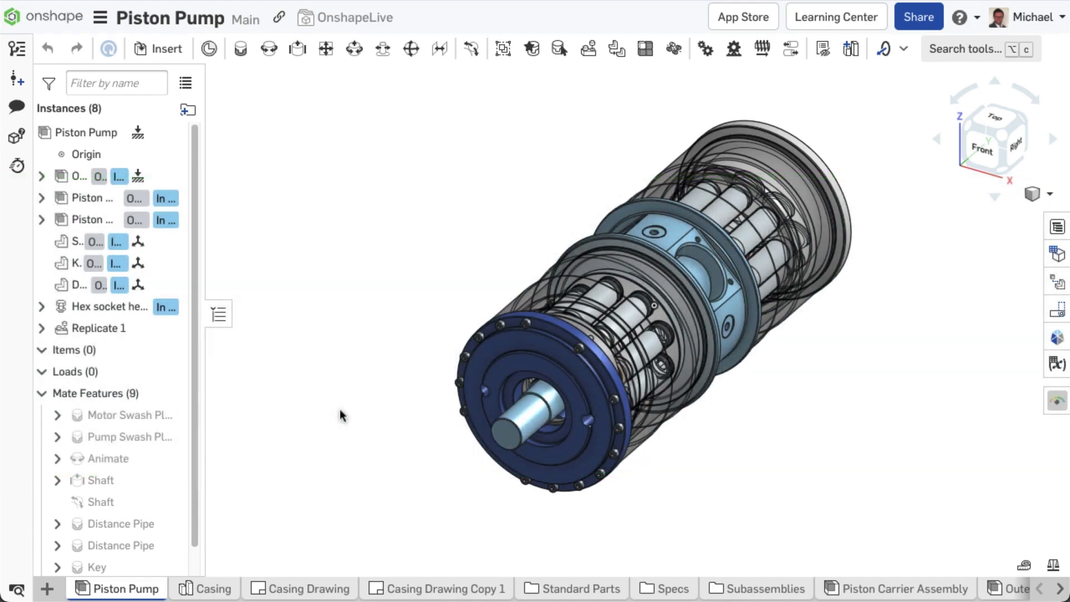
- Show the Piston Pump version history panel
{"action": "left_click", "coordinate": [18, 49]}
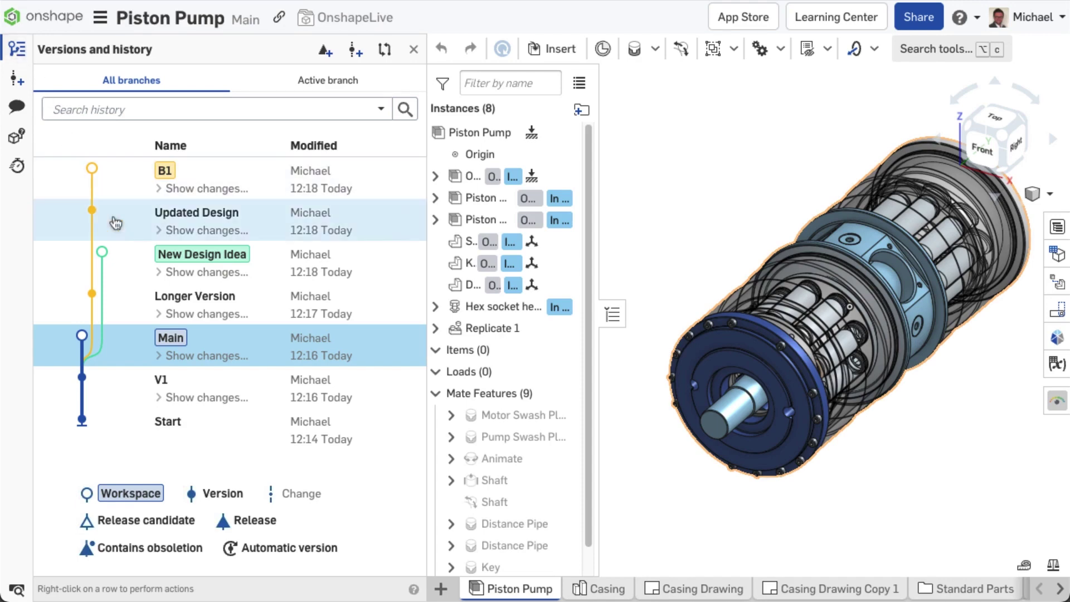
- Delete the New Design Idea workspace and confirm the deletion
{"action": "right_click", "coordinate": [120, 266]}
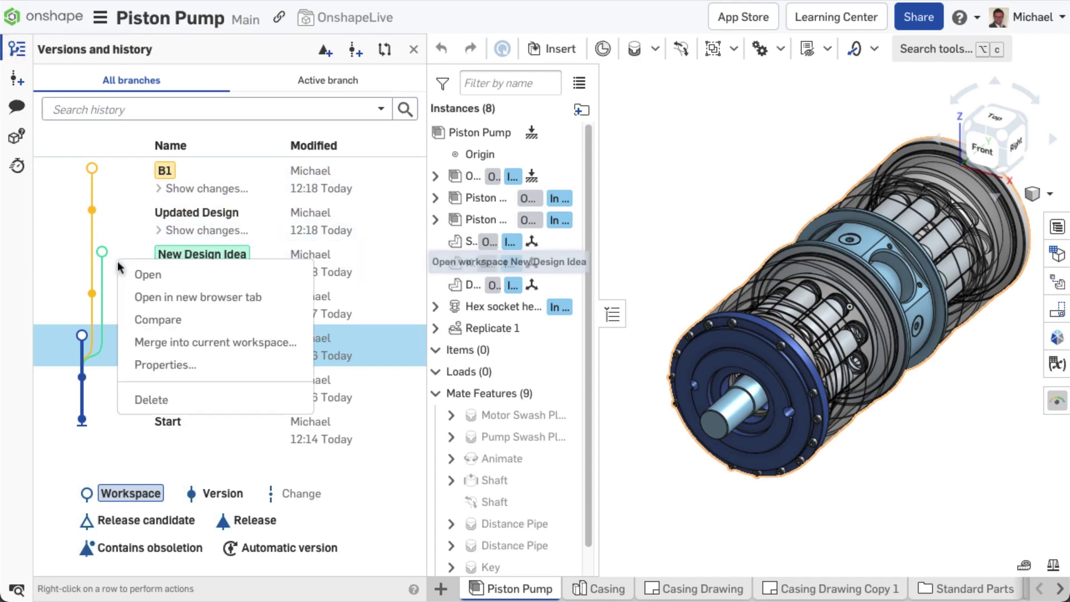
{"action": "left_click", "coordinate": [236, 404]}
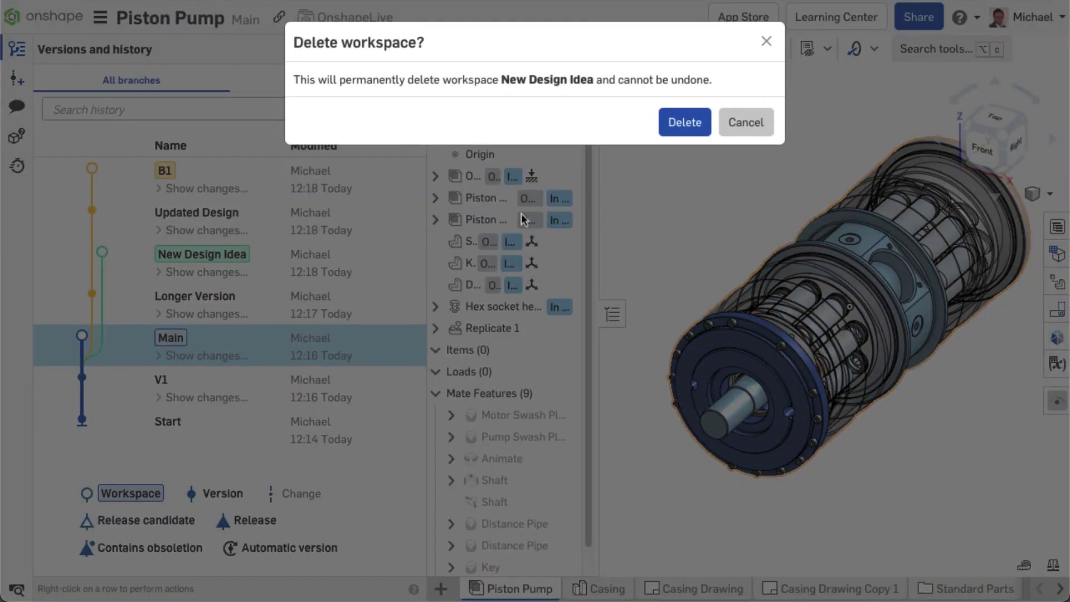
{"action": "left_click", "coordinate": [661, 130]}
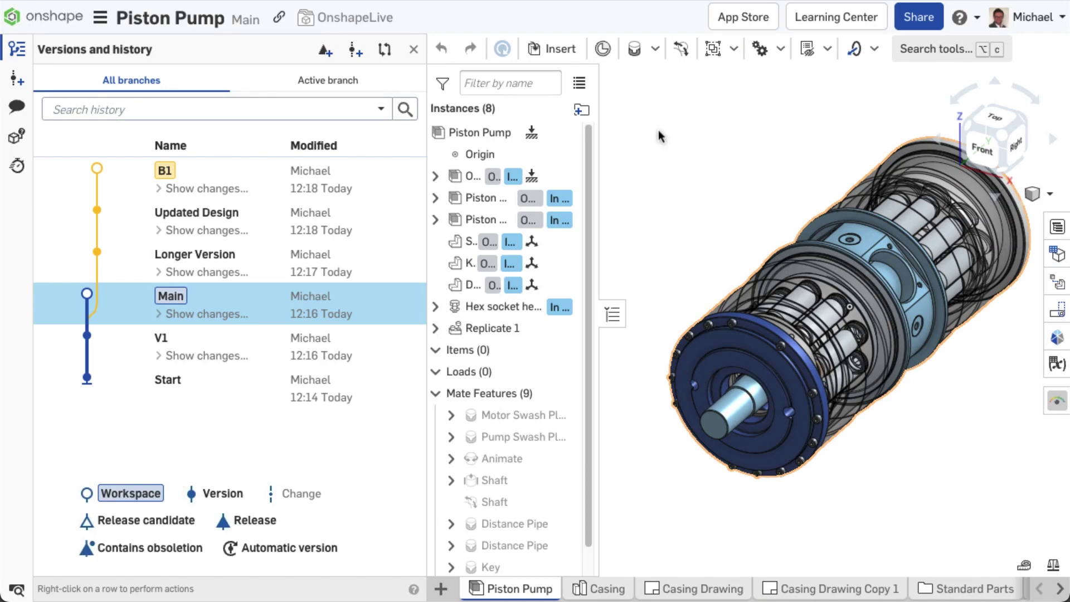
- Delete the B1 workspace and confirm the deletion
{"action": "right_click", "coordinate": [262, 177]}
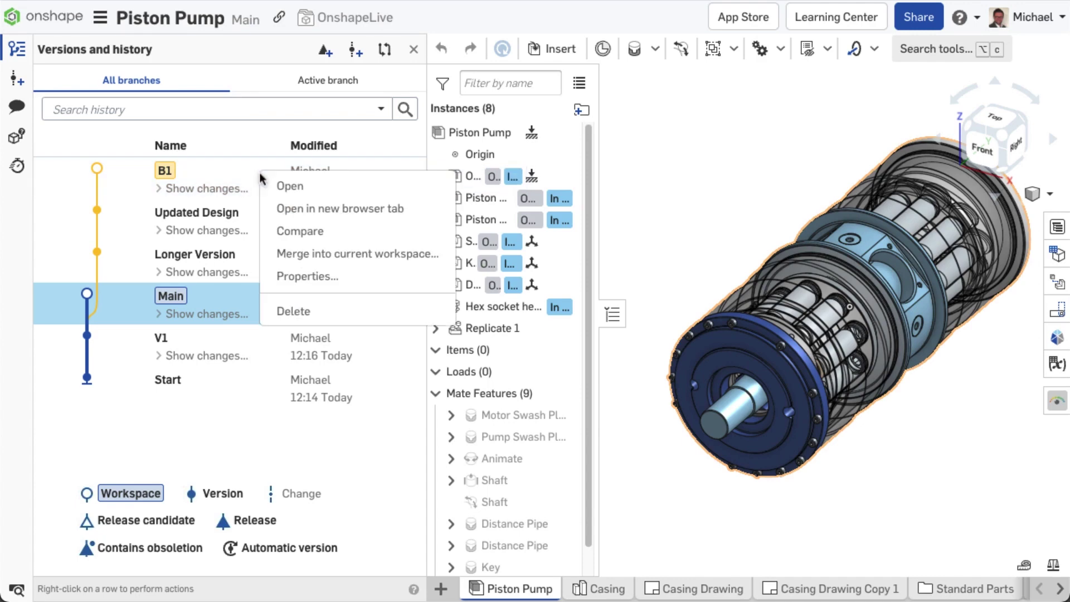
{"action": "left_click", "coordinate": [311, 309]}
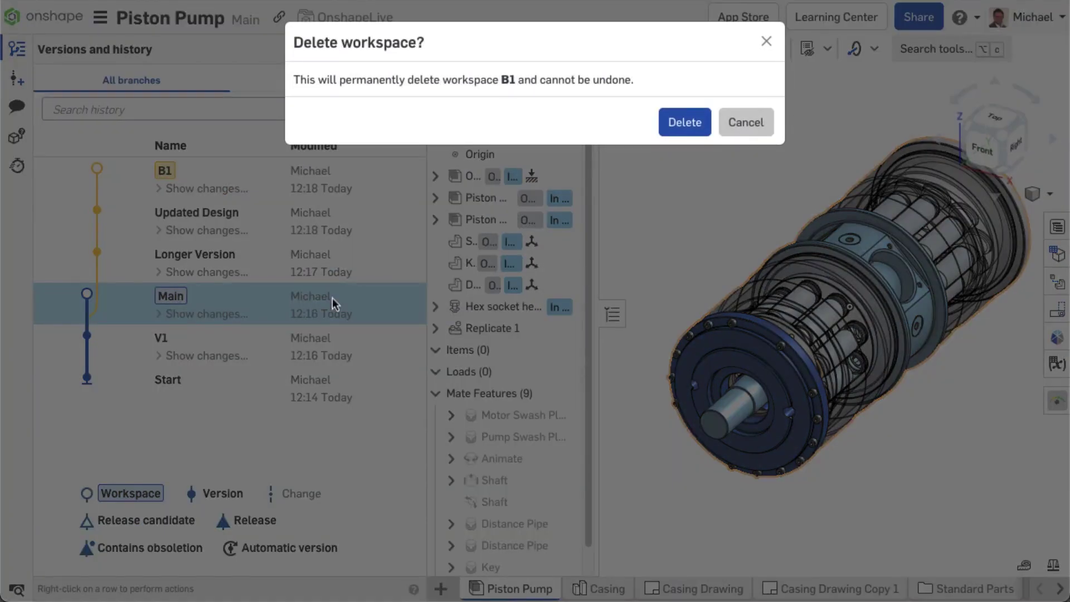
{"action": "left_click", "coordinate": [682, 125]}
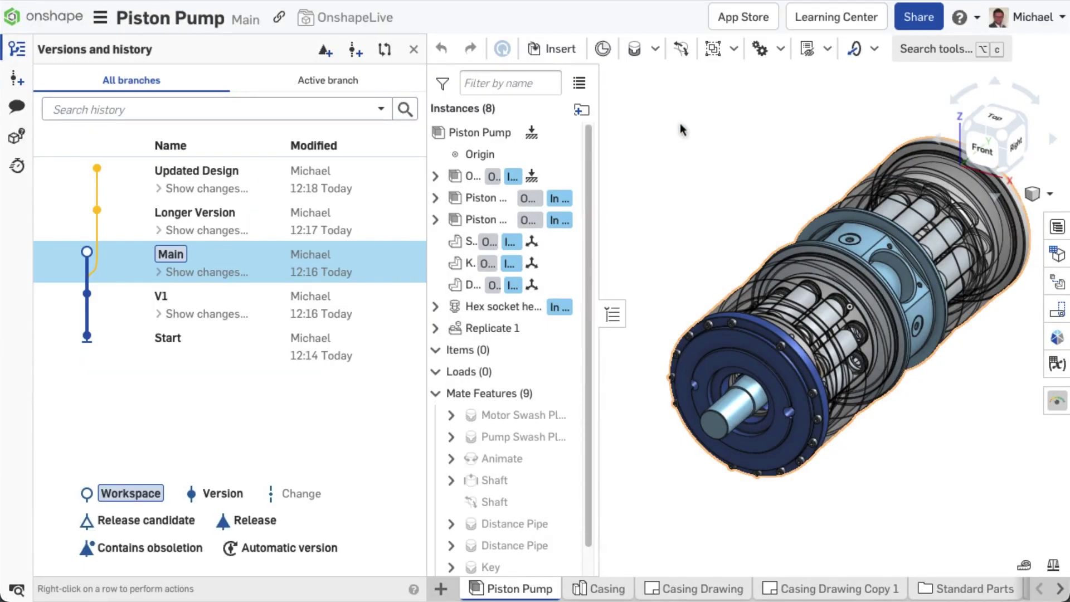
- Open the view-only Updated Design version from the history list
{"action": "left_click", "coordinate": [125, 176]}
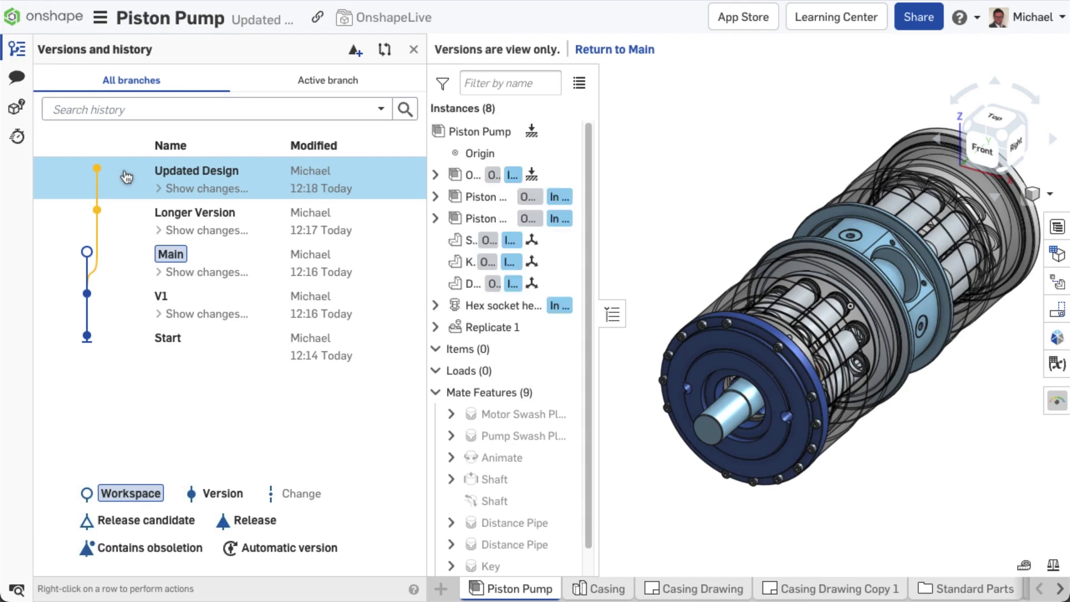
- Branch Updated Design into a new workspace named 'I want to carry on here'
{"action": "right_click", "coordinate": [126, 176]}
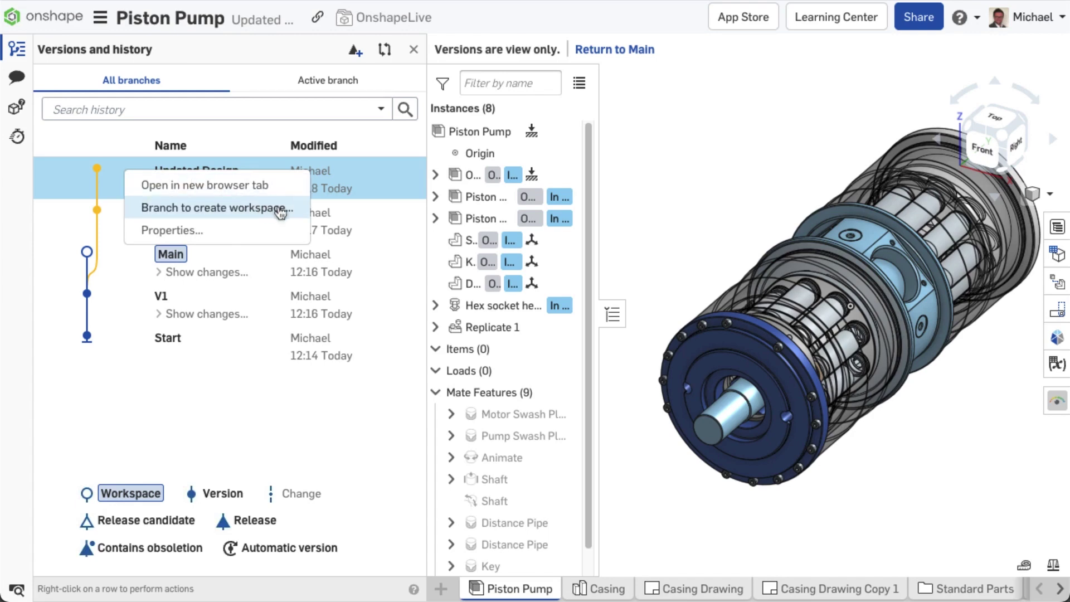
{"action": "left_click", "coordinate": [300, 212]}
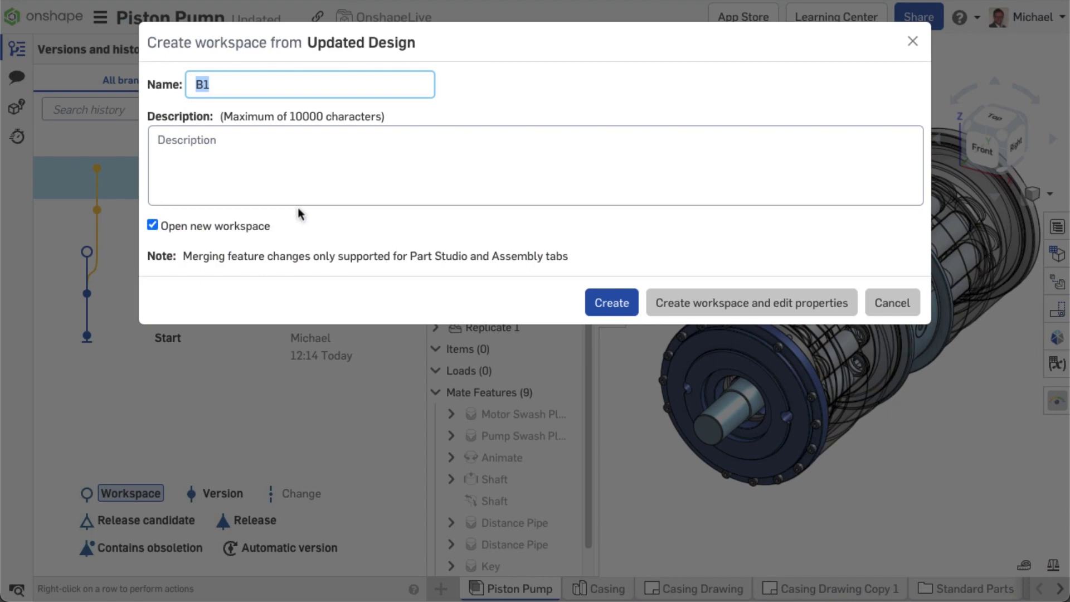
{"action": "type", "text": "I want to"}
{"action": "type", "text": " carry on here"}
{"action": "left_click", "coordinate": [613, 300]}
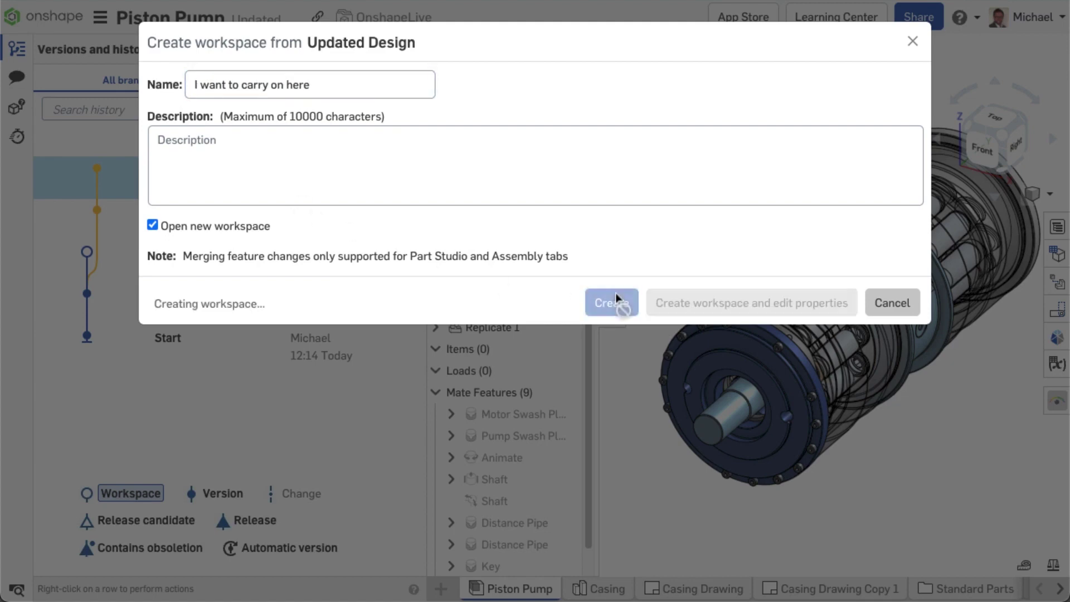